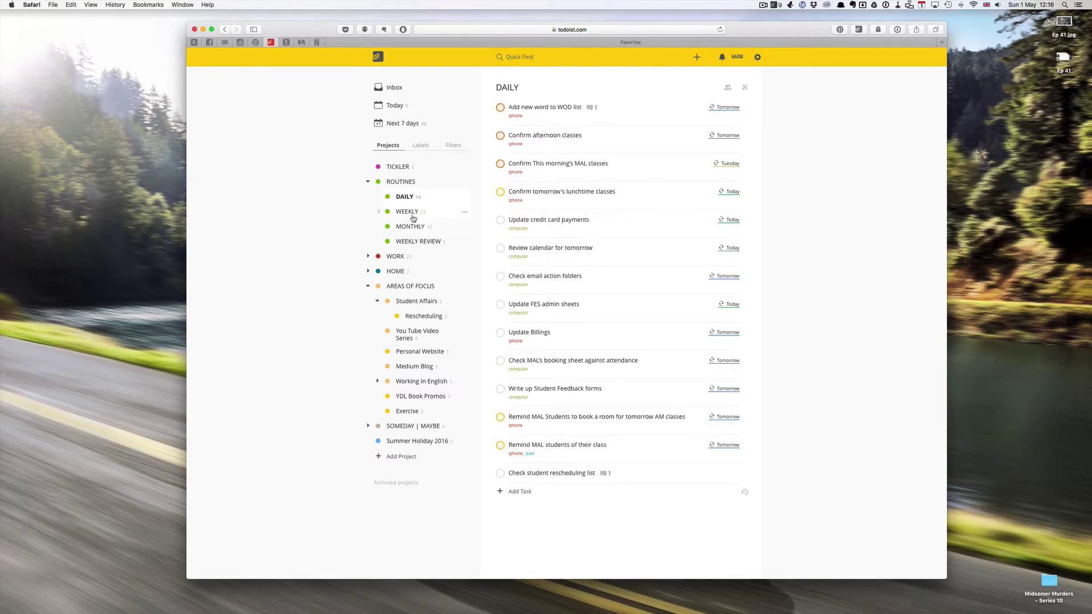
Open the comments on Check student rescheduling list and follow their link to Reschedule these students
scroll(413, 218, up, 5)
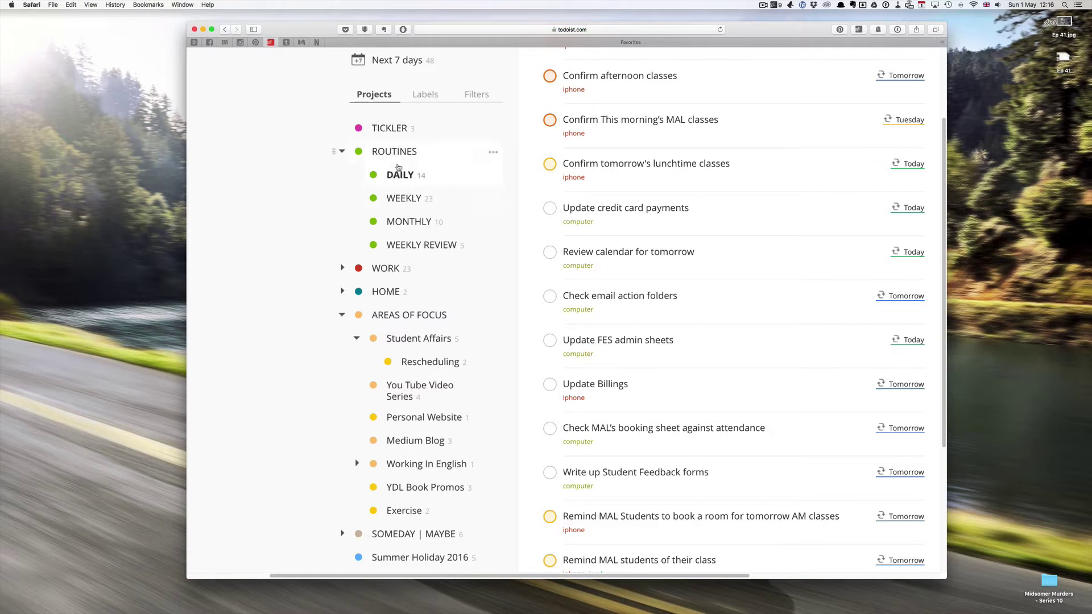
scroll(594, 342, down, 2)
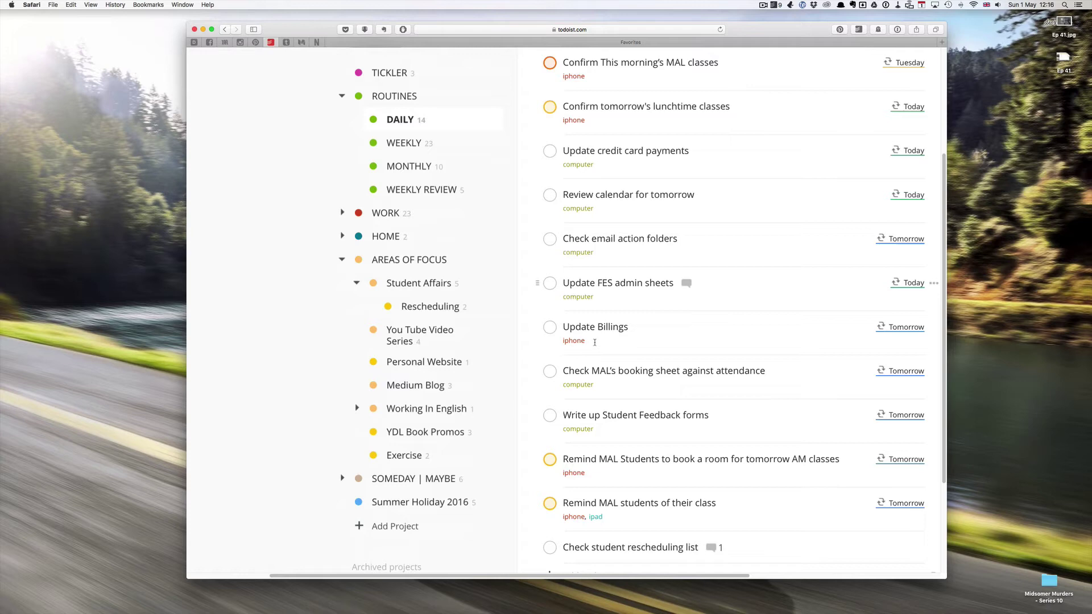
scroll(594, 342, down, 5)
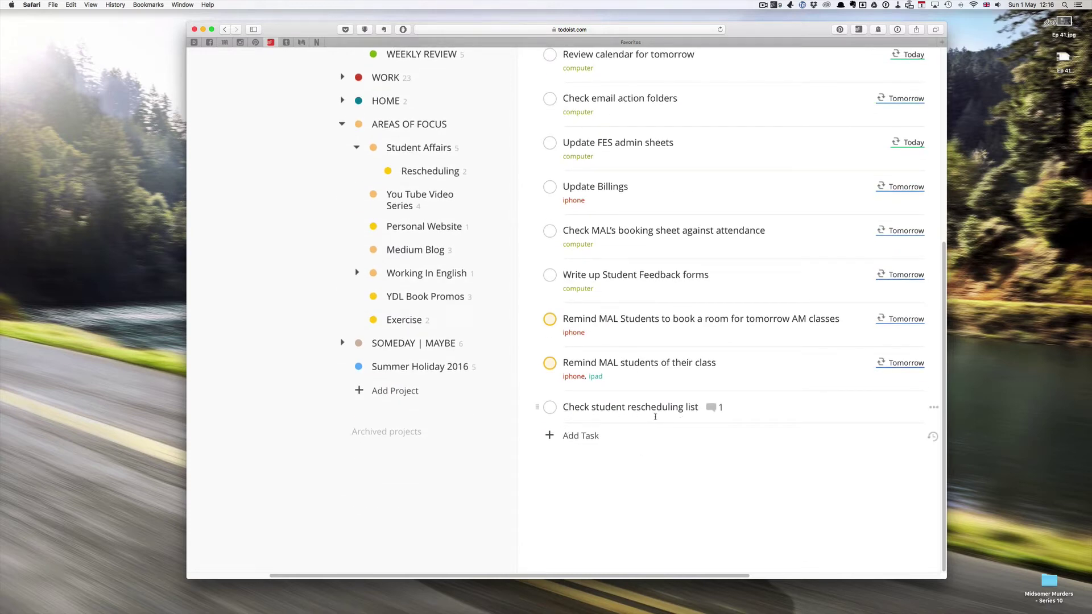
scroll(693, 418, right, 5)
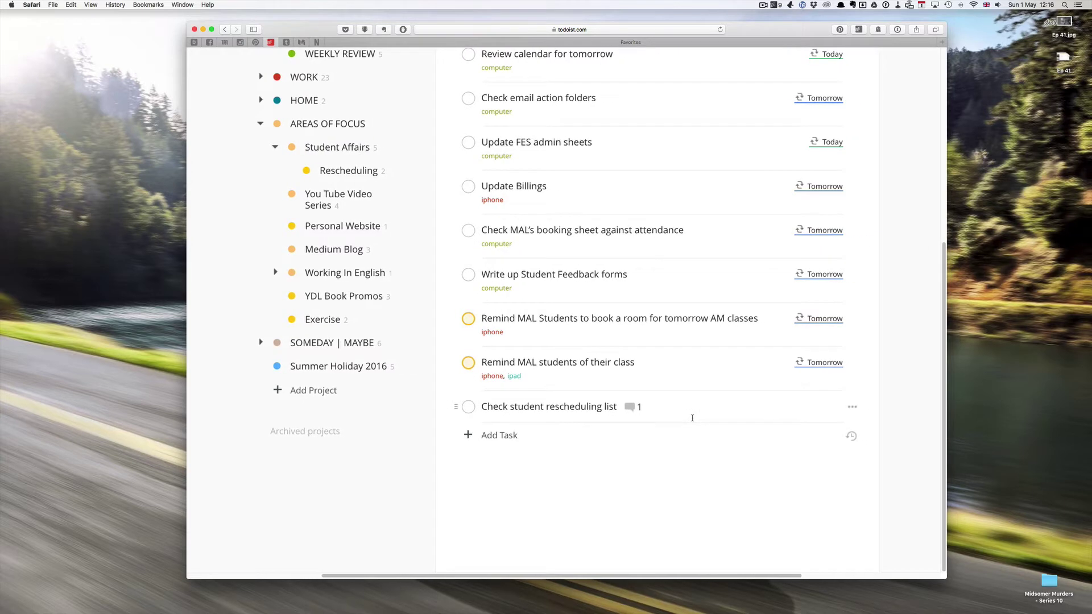
scroll(677, 415, right, 1)
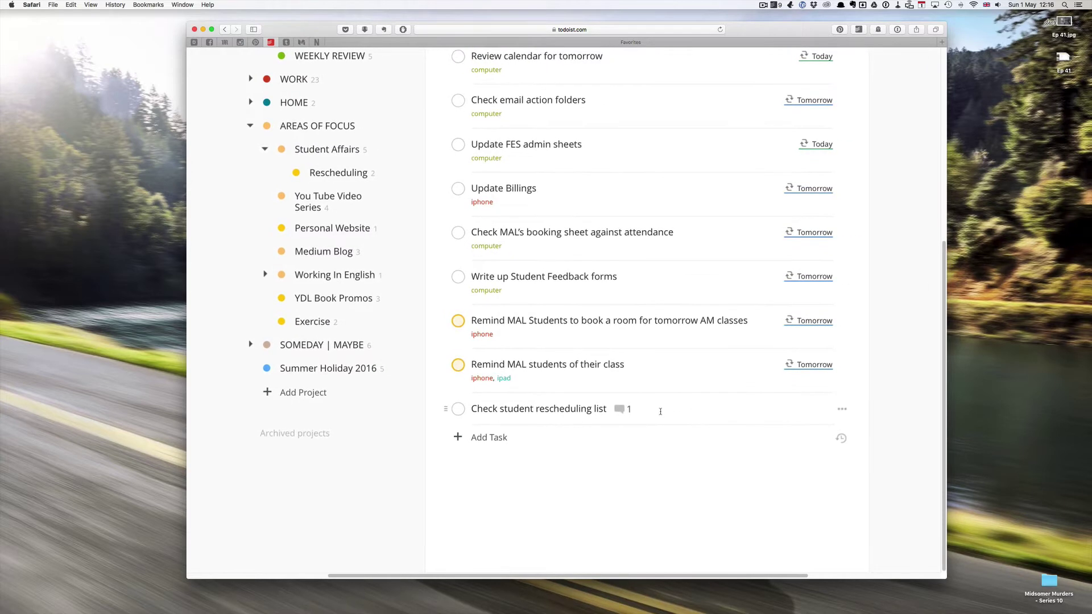
click(619, 409)
mouse_move(427, 205)
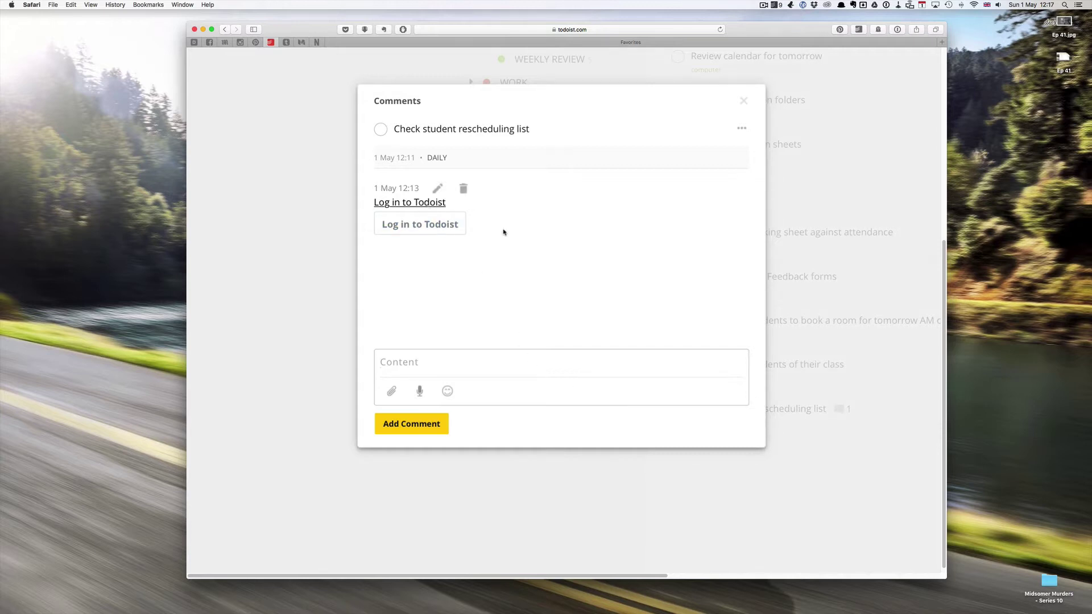
click(415, 205)
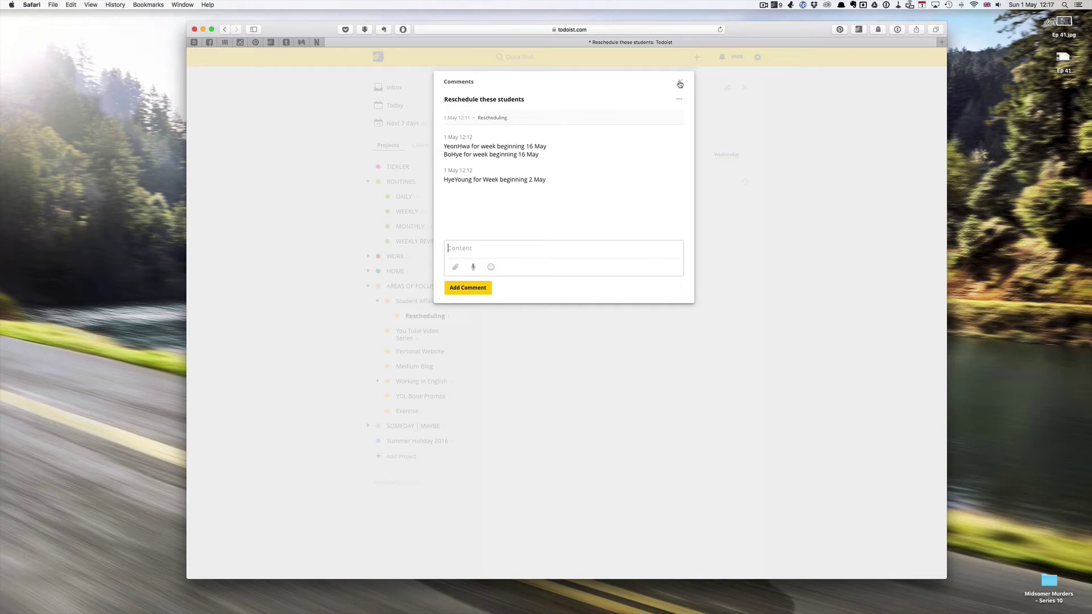
Close the Reschedule these students comments, scroll up, and reopen them to review
click(679, 84)
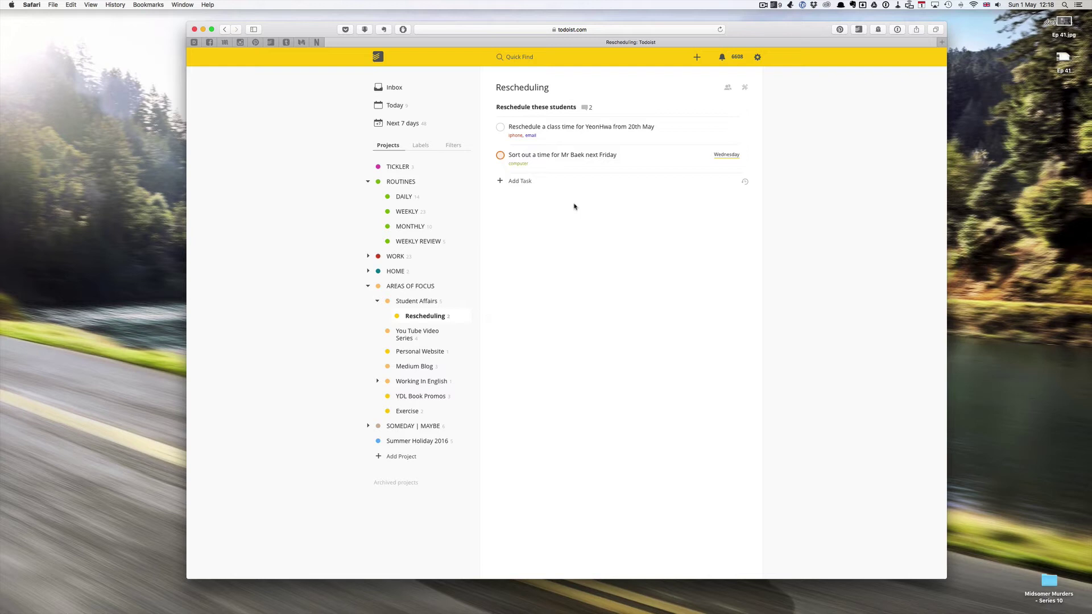
scroll(591, 223, up, 2)
scroll(591, 224, up, 2)
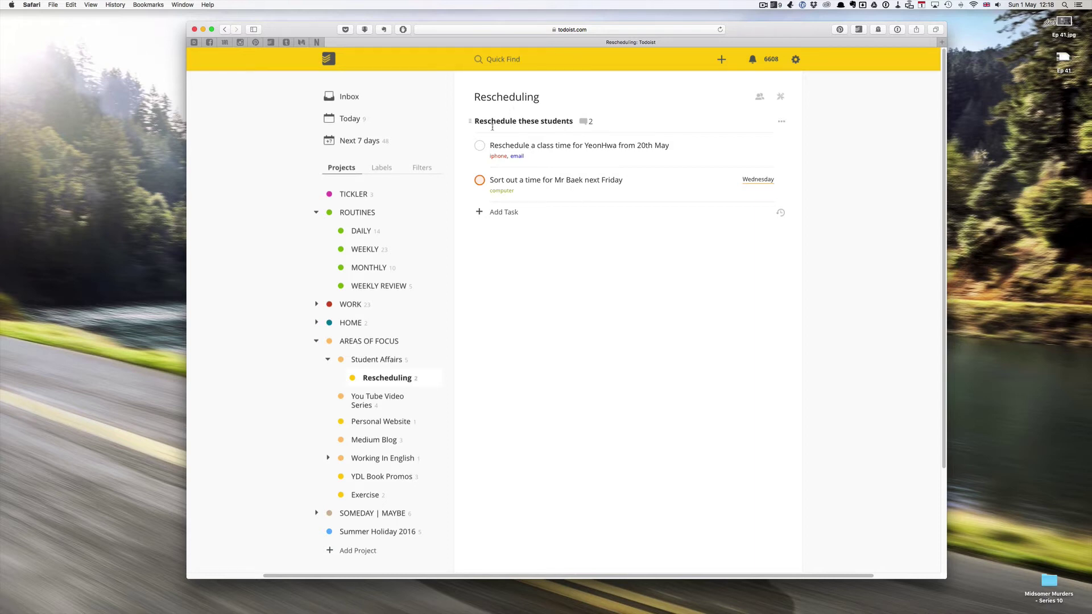
click(582, 123)
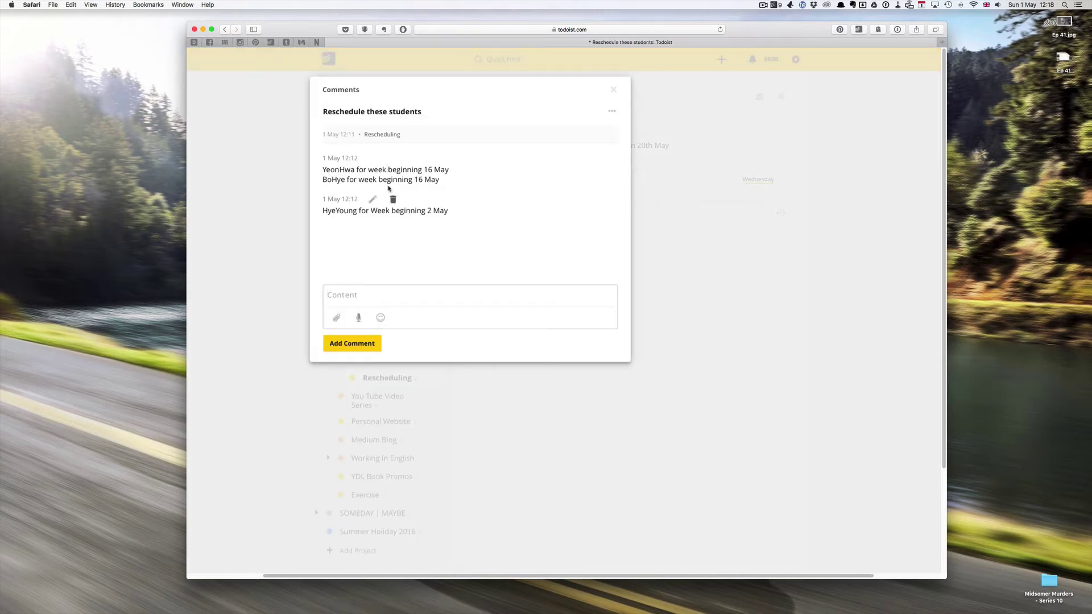
mouse_move(382, 179)
Close the comments and copy the Reschedule these students link using Link to task
click(609, 90)
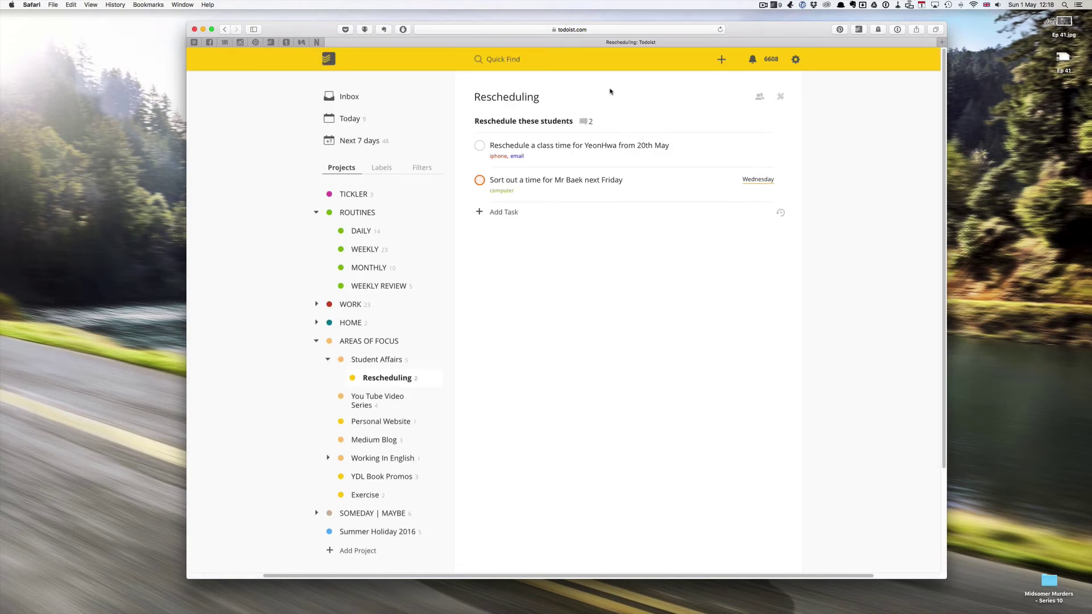
click(782, 122)
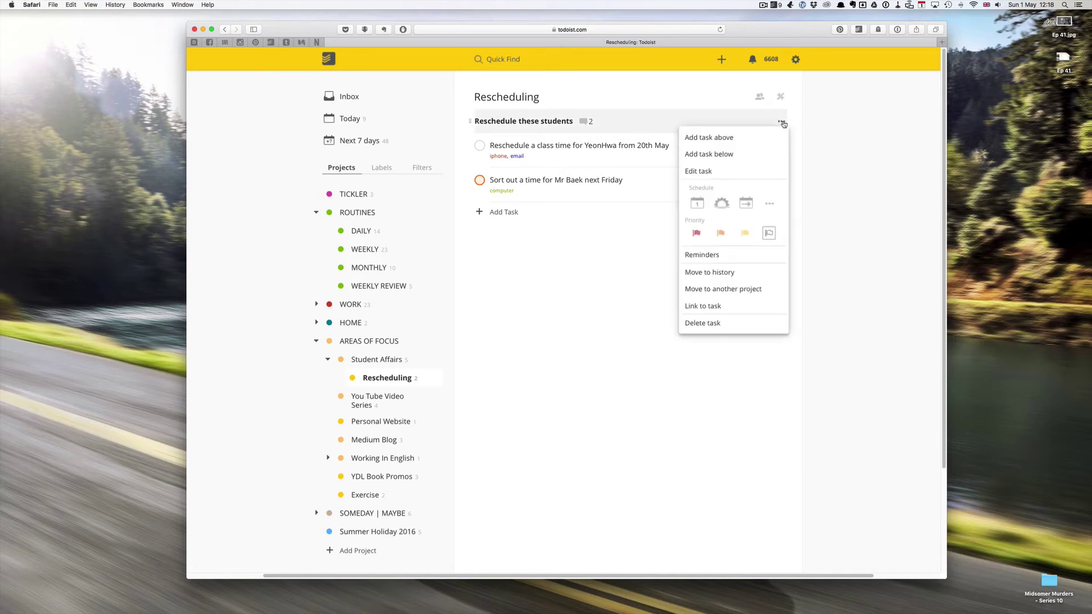
click(715, 308)
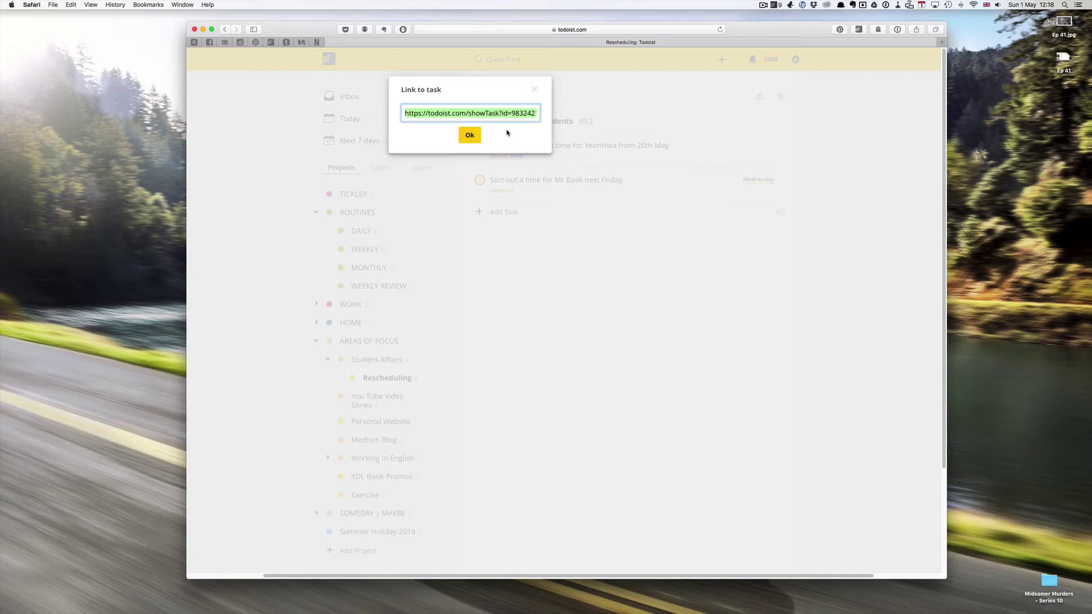
click(476, 135)
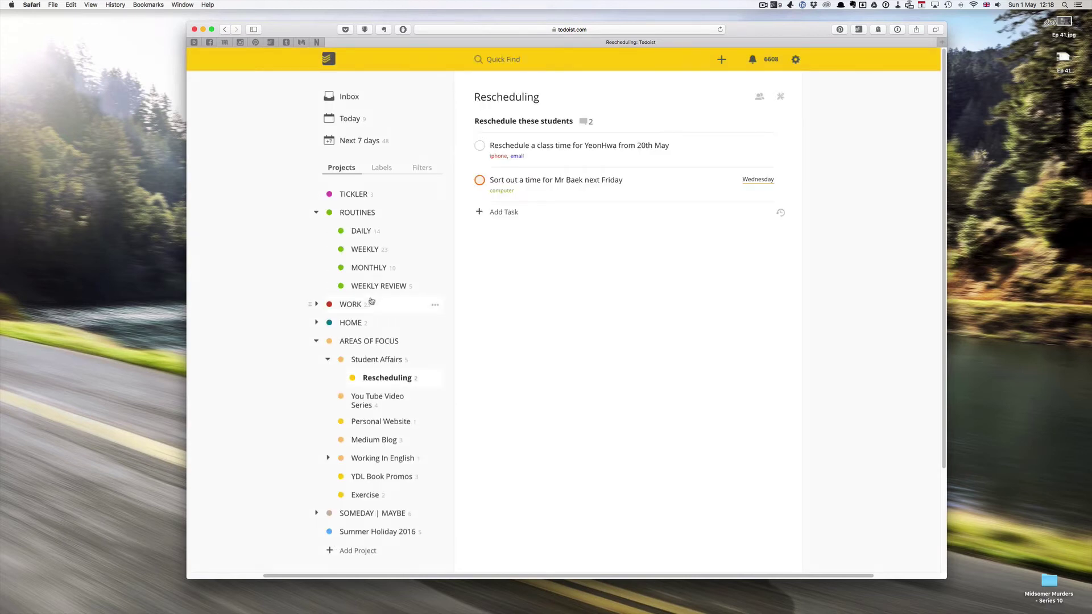
From DAILY, follow the Check student rescheduling list comment link and close the comments
click(361, 231)
scroll(580, 389, down, 5)
scroll(580, 389, left, 3)
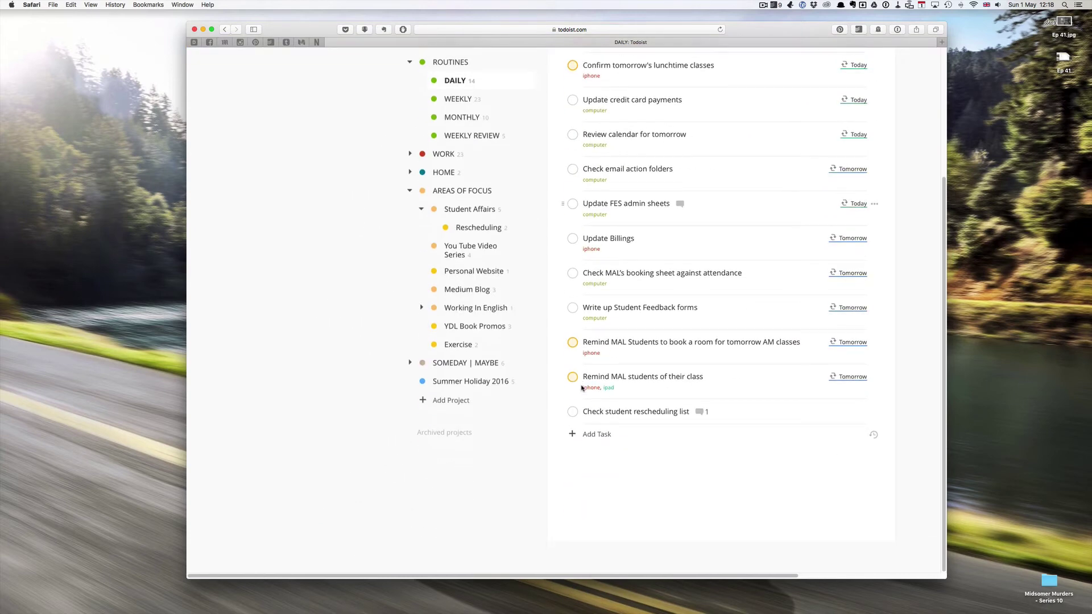
scroll(582, 388, up, 1)
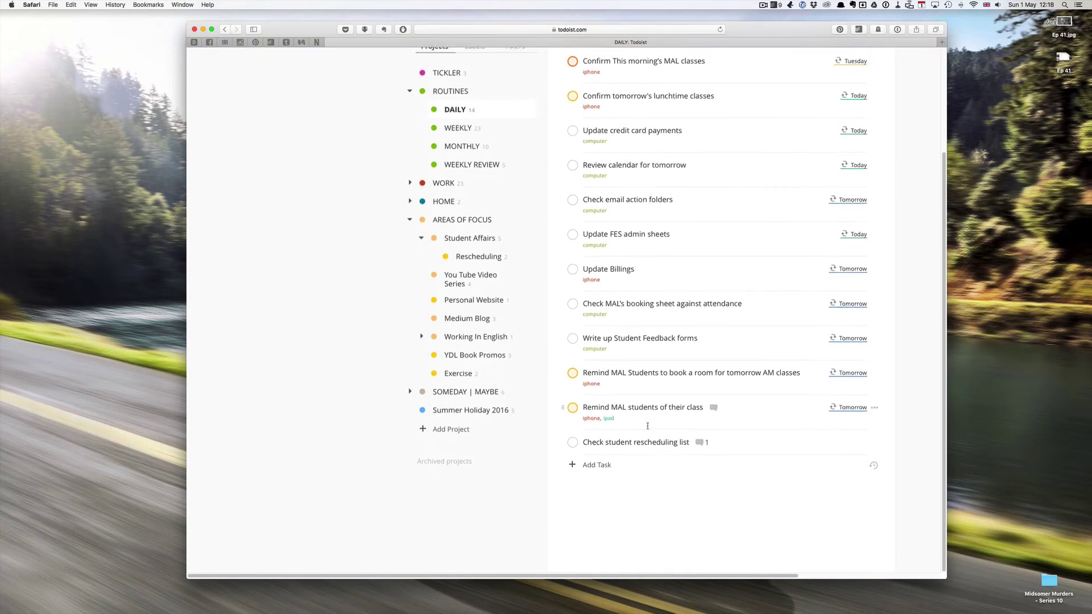
click(701, 442)
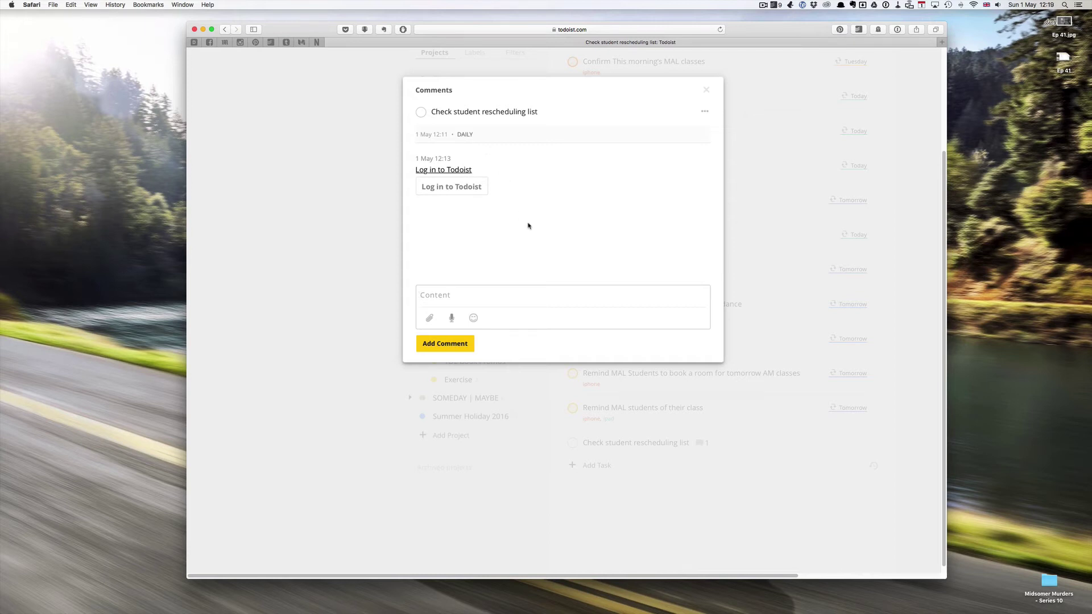
click(450, 170)
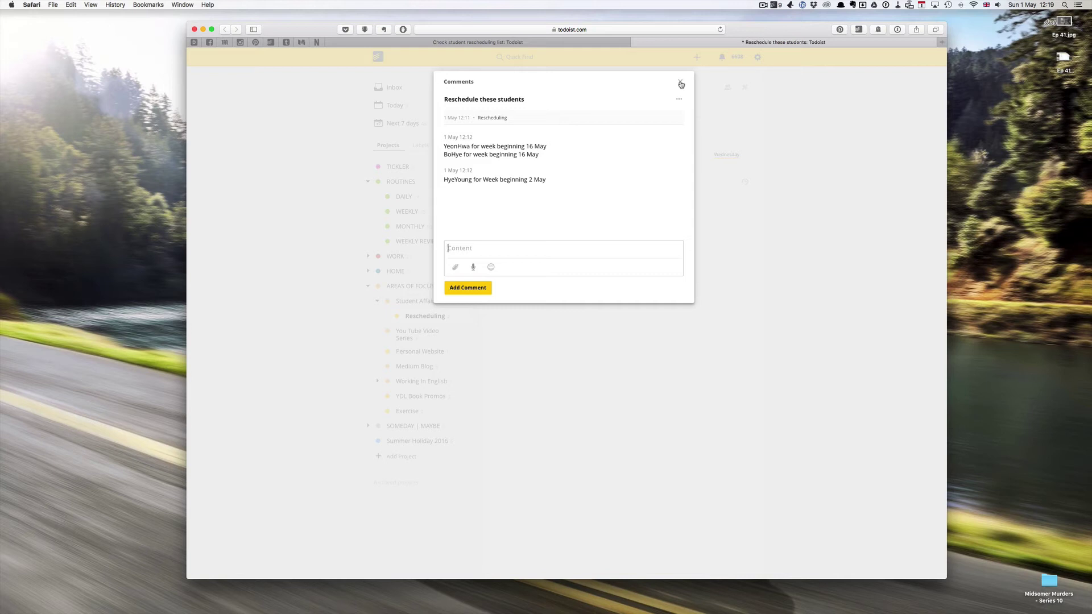
click(681, 84)
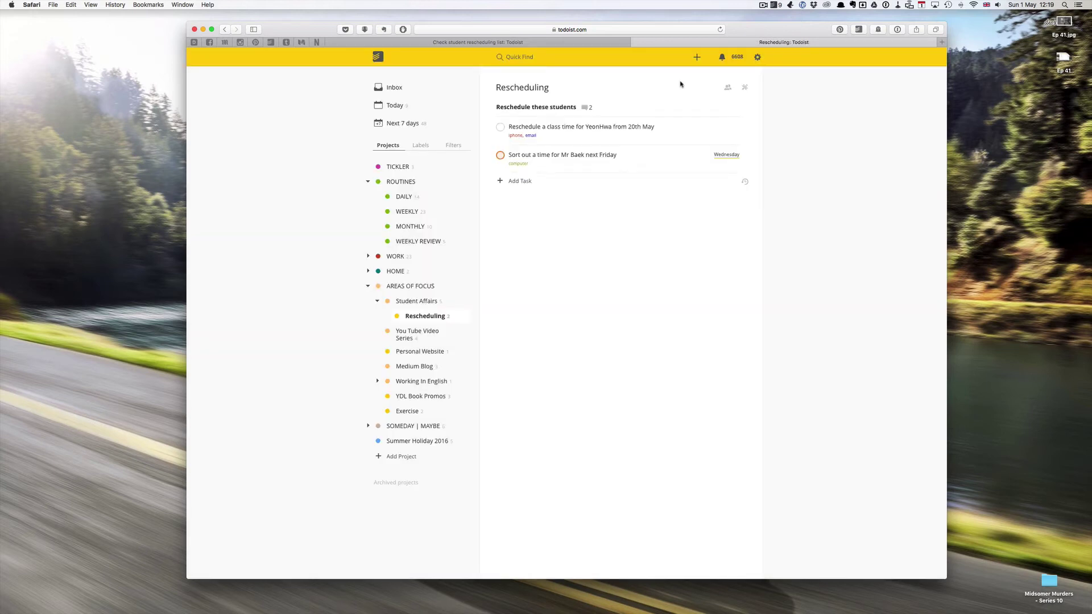
Draft a comment on Reschedule these students moving a student's class from Wed to Fri next week
click(585, 108)
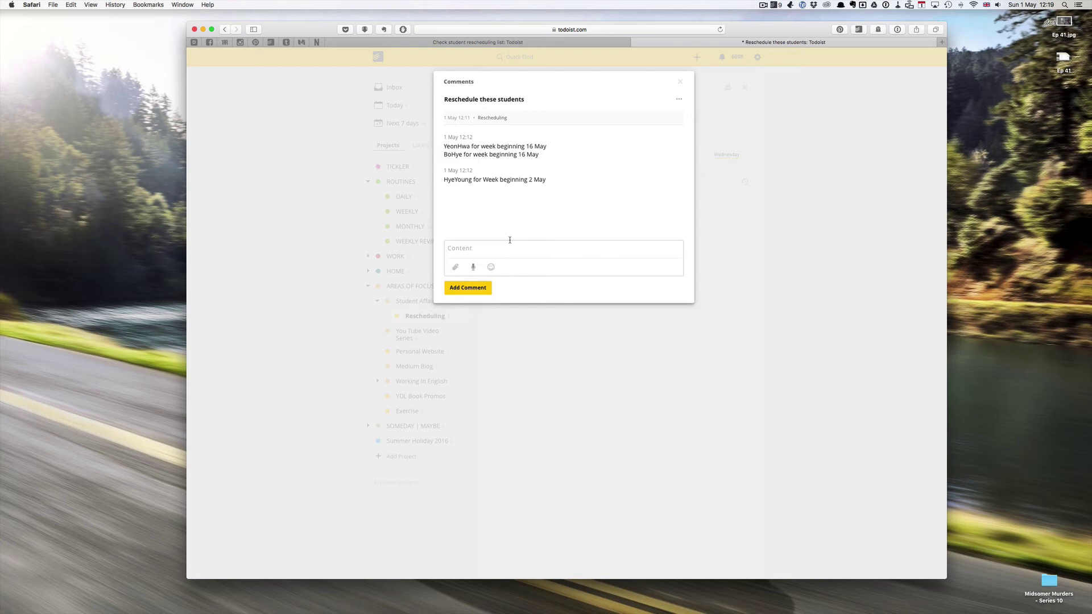
text(Change Fred's class from Wed to Fri next week -)
Open the Fantastical calendar at May 2016, then return to the comment draft
click(920, 6)
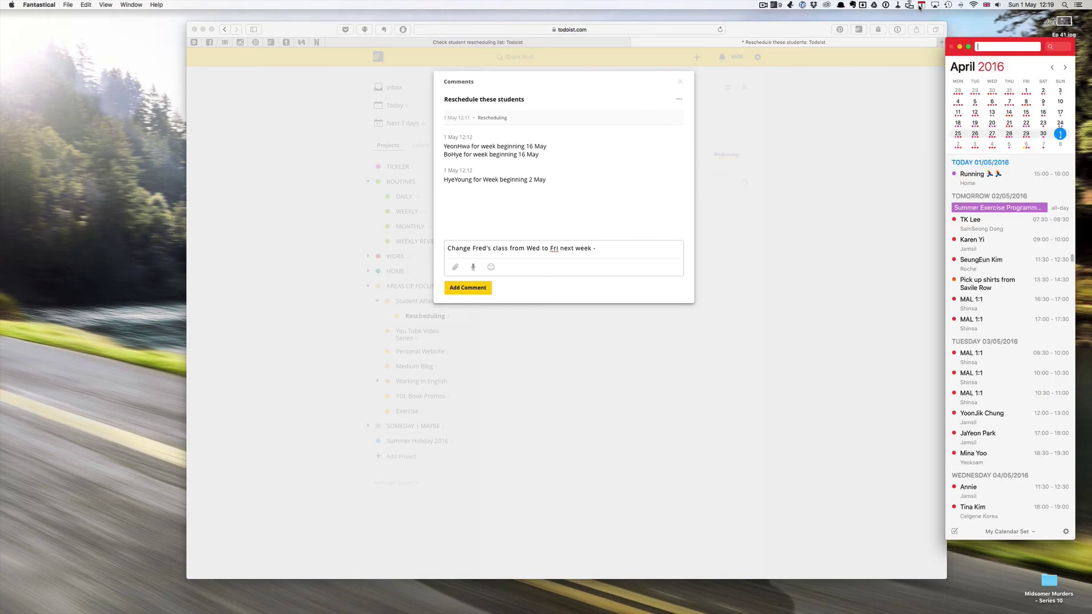
click(1064, 67)
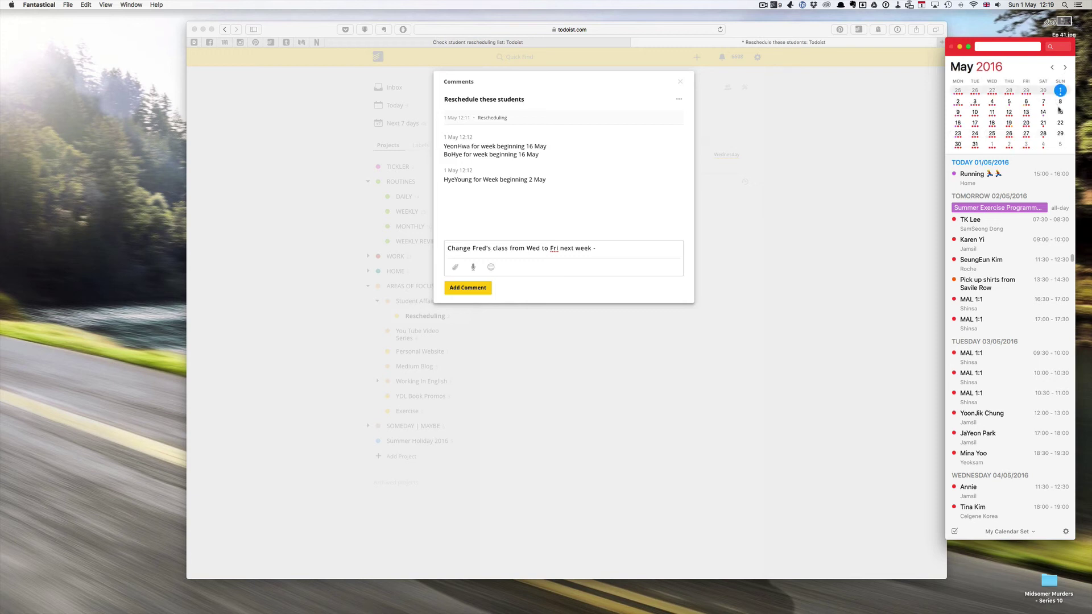
mouse_move(1050, 116)
click(605, 250)
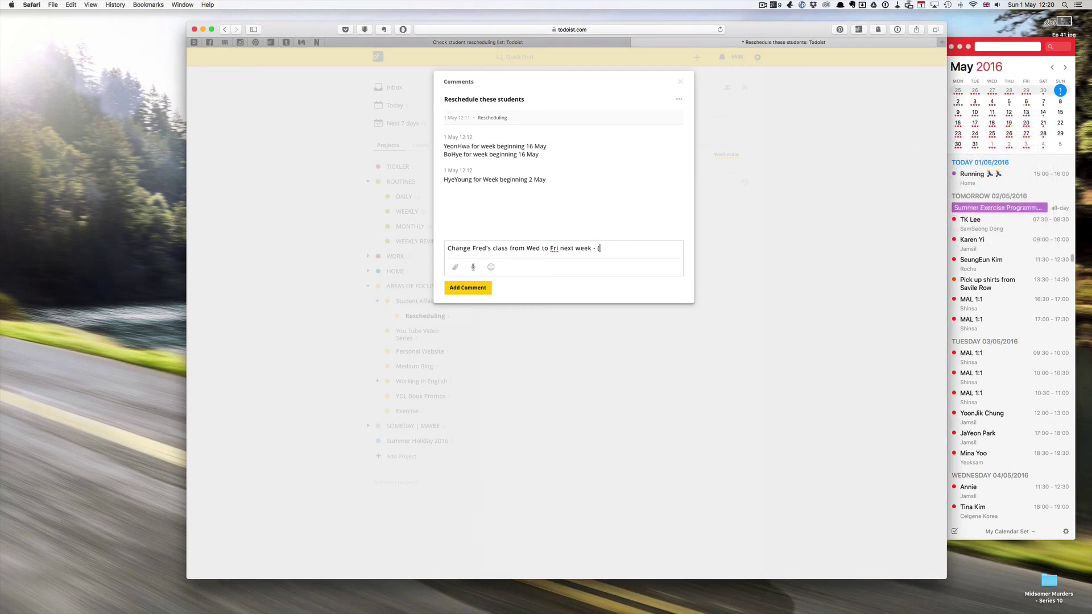
Finish the comment with the date '7th May', post it, and close the Fantastical calendar
text(7th May)
click(470, 291)
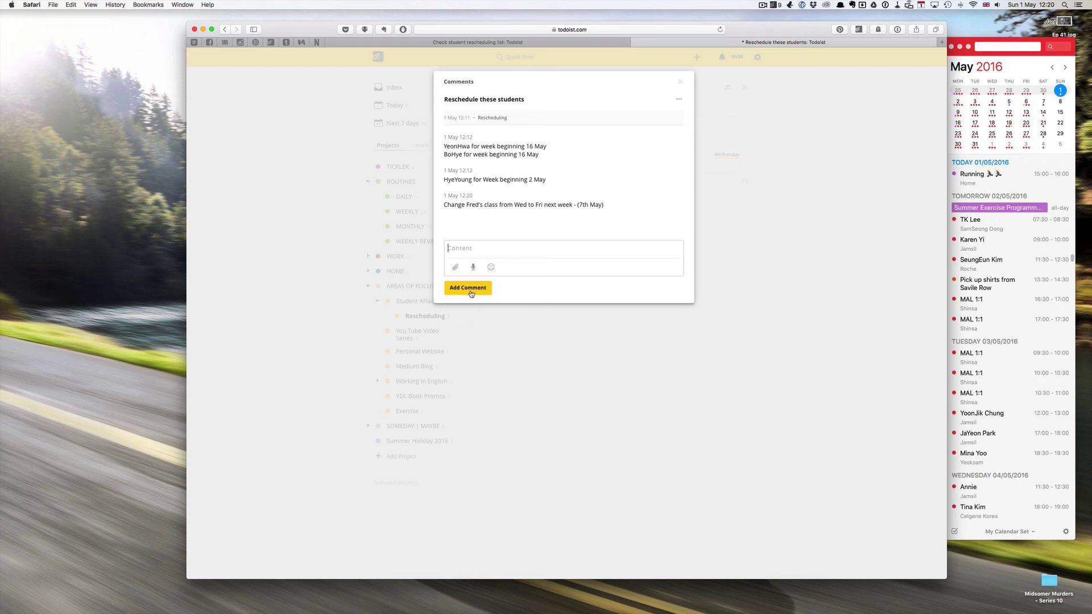
click(951, 50)
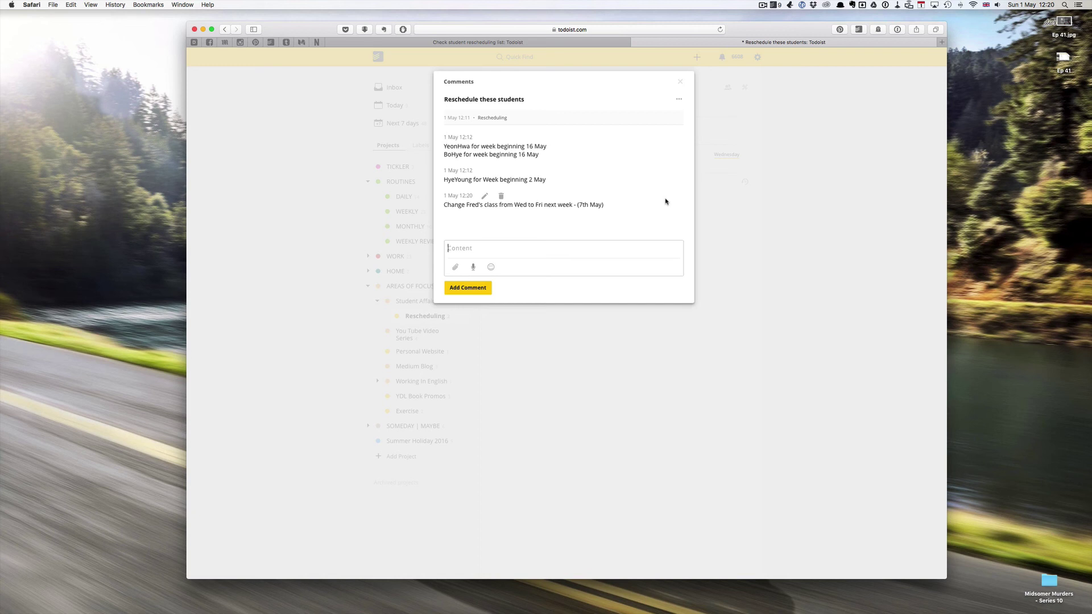
Close the comments panel, leaving Reschedule these students showing 3 comments
click(679, 82)
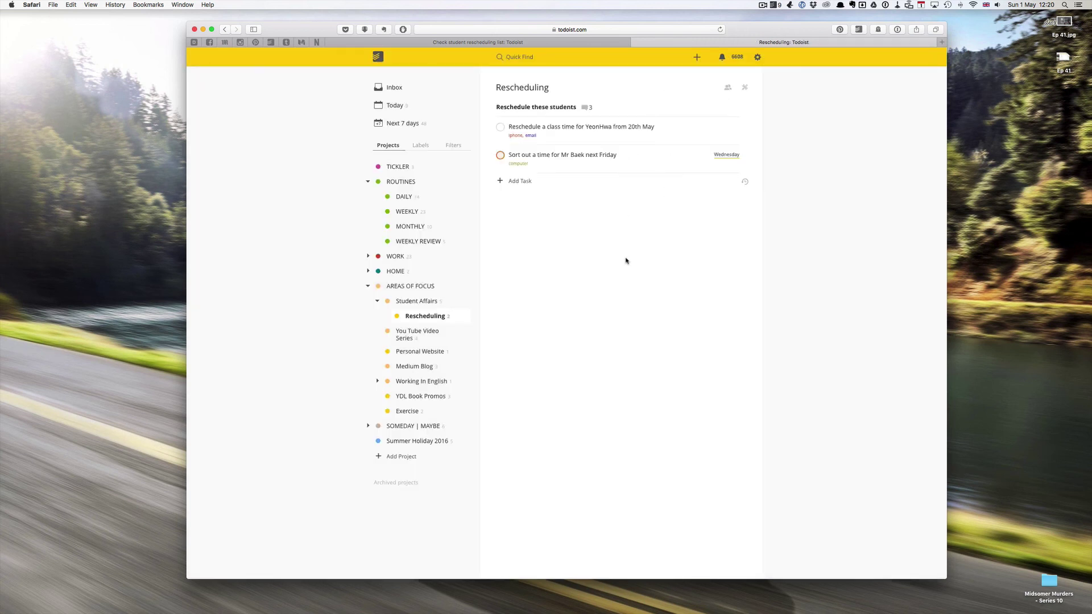